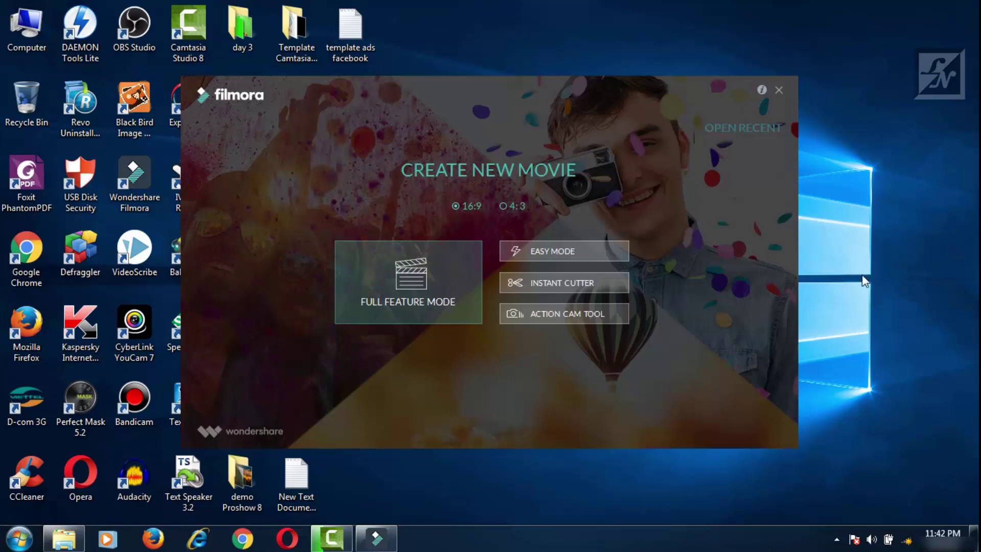
Close the Filmora start window and open Revo Uninstaller Pro.
{"action": "left_click", "coordinate": [795, 355]}
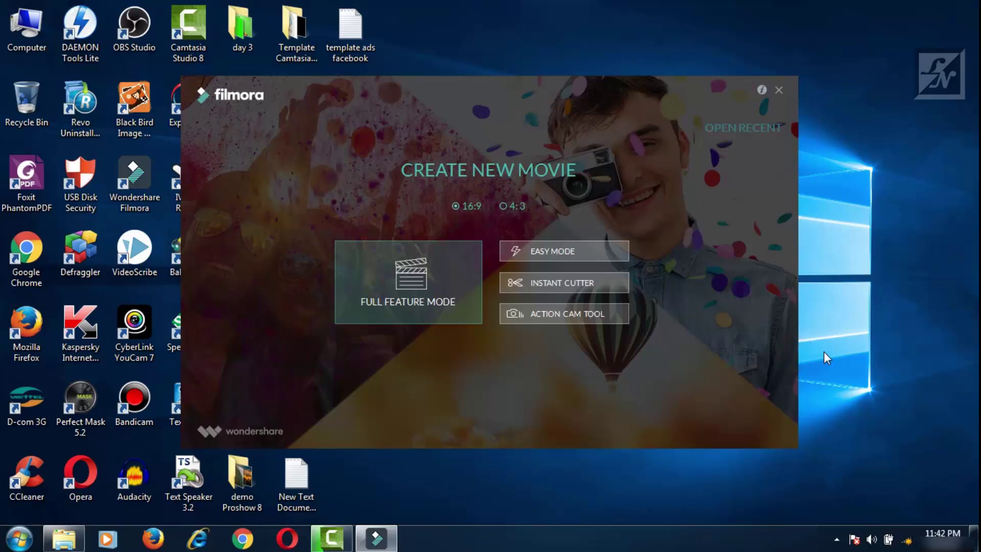
{"action": "left_click", "coordinate": [778, 91]}
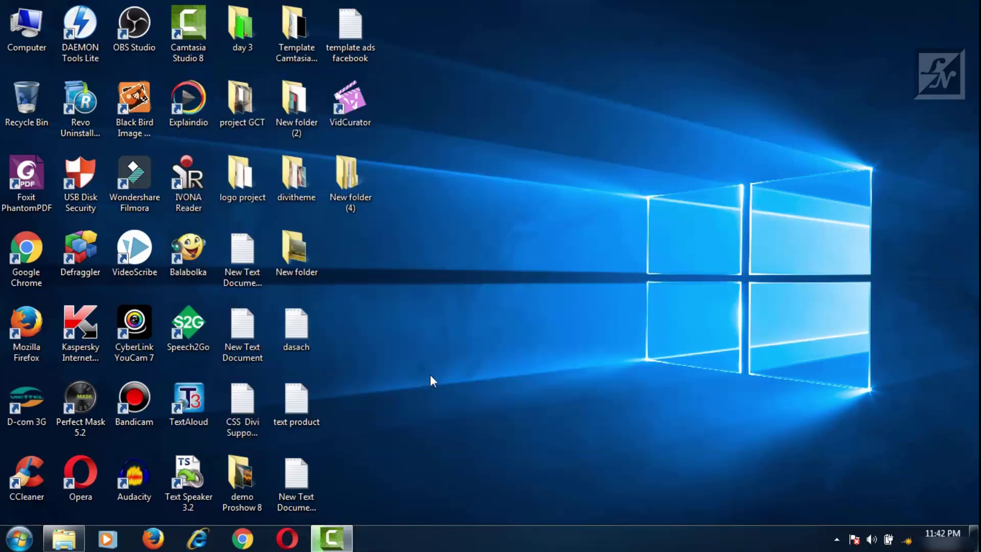
{"action": "double_click", "coordinate": [85, 115]}
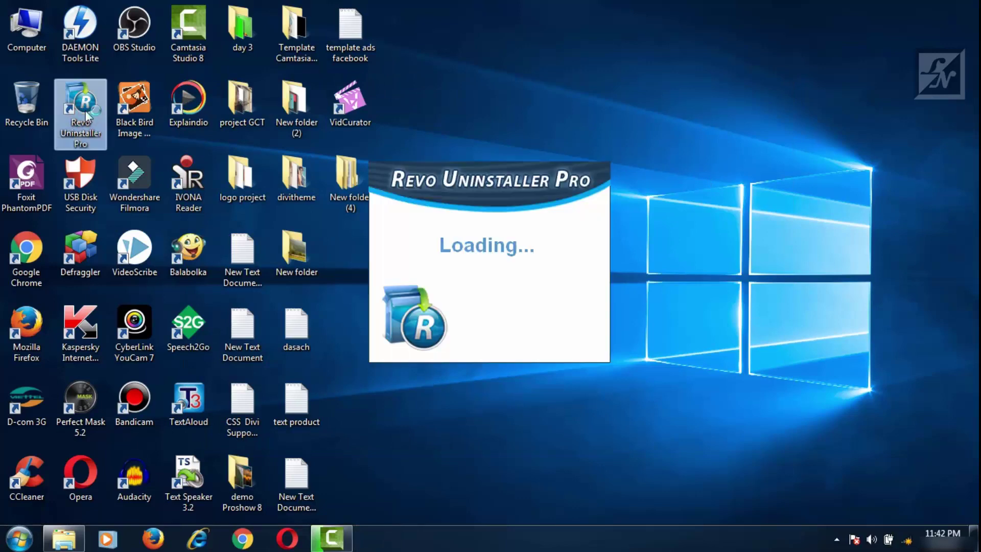
{"action": "left_click", "coordinate": [562, 105]}
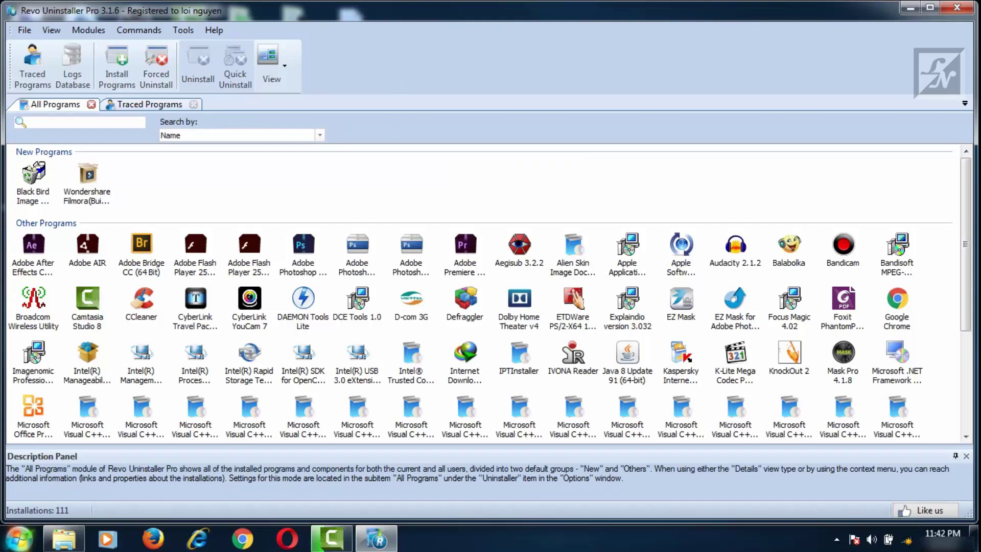
Look up Wondershare Filmora(Build 8.3.0) and its uninstall option in the Windows Programs and Features list, closing the window when done.
{"action": "left_click", "coordinate": [20, 537]}
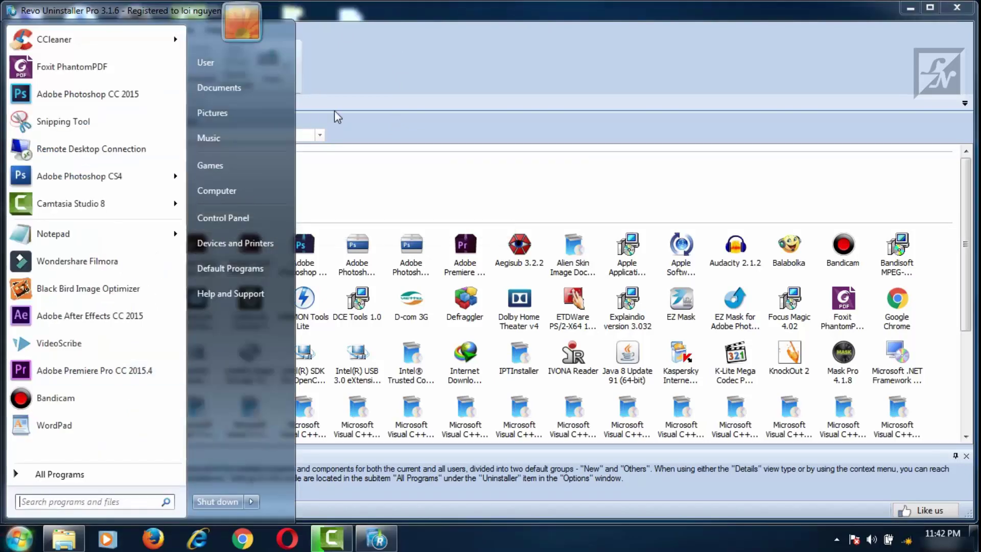
{"action": "left_click", "coordinate": [220, 221]}
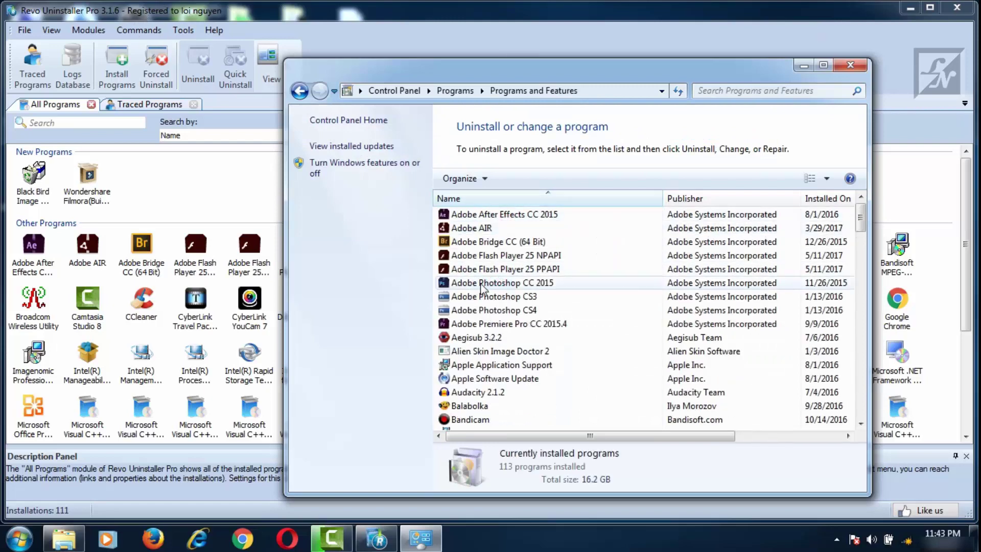
{"action": "scroll", "coordinate": [481, 289], "scroll_direction": "down", "scroll_amount": 1}
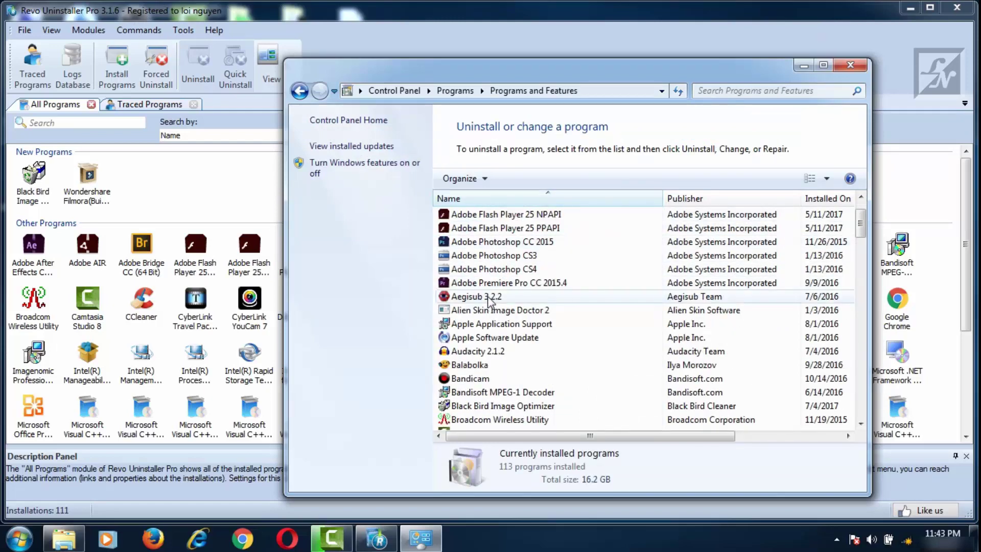
{"action": "scroll", "coordinate": [489, 301], "scroll_direction": "down", "scroll_amount": 3}
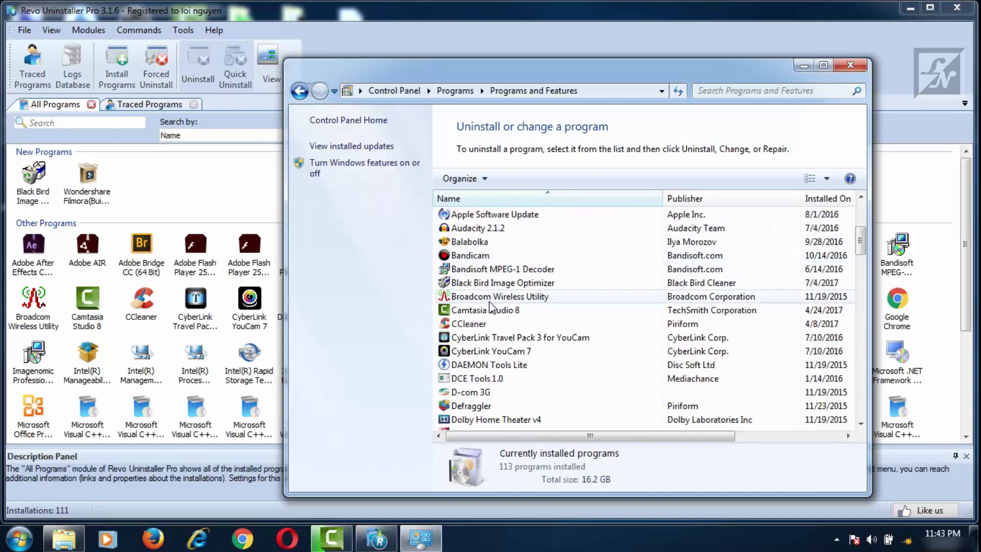
{"action": "scroll", "coordinate": [489, 306], "scroll_direction": "down", "scroll_amount": 15}
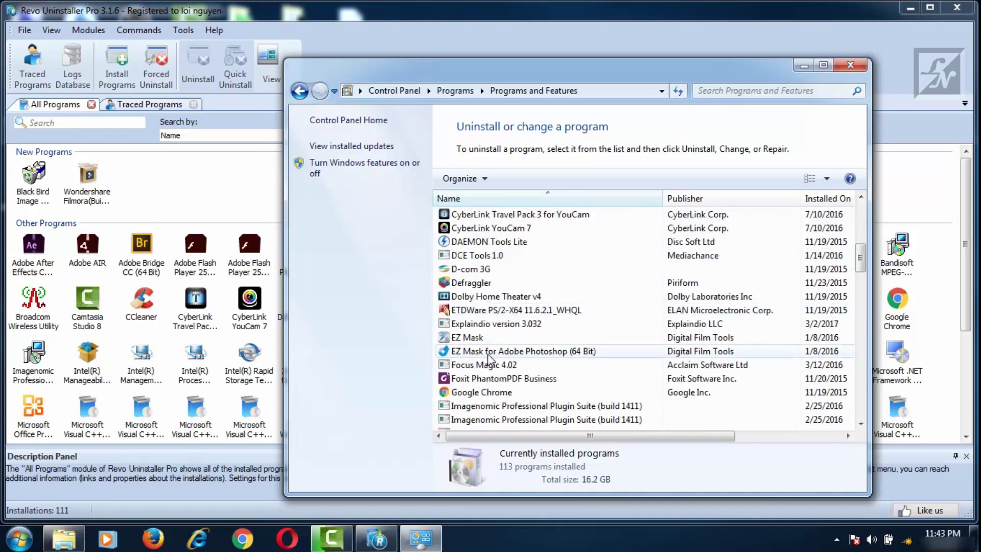
{"action": "scroll", "coordinate": [488, 358], "scroll_direction": "down", "scroll_amount": 14}
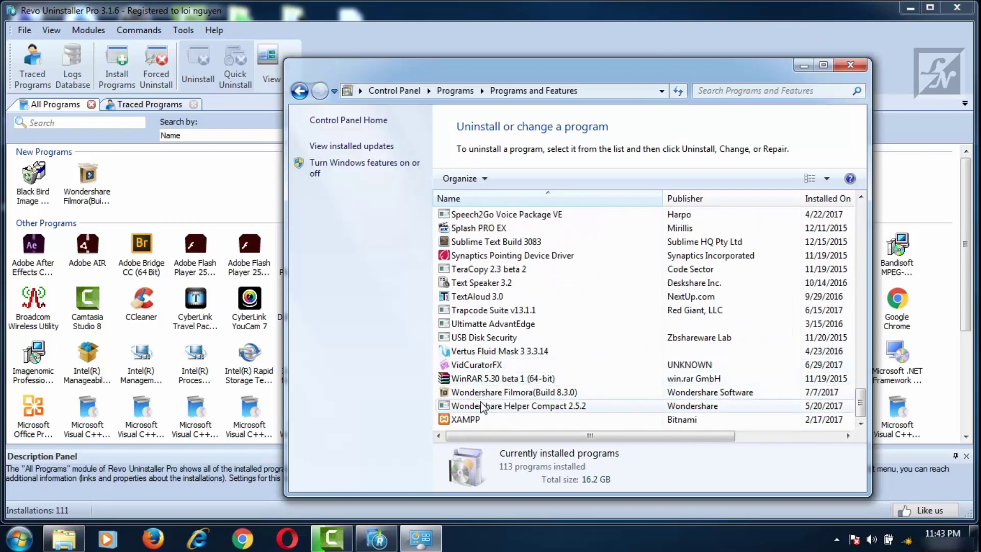
{"action": "left_click", "coordinate": [517, 393]}
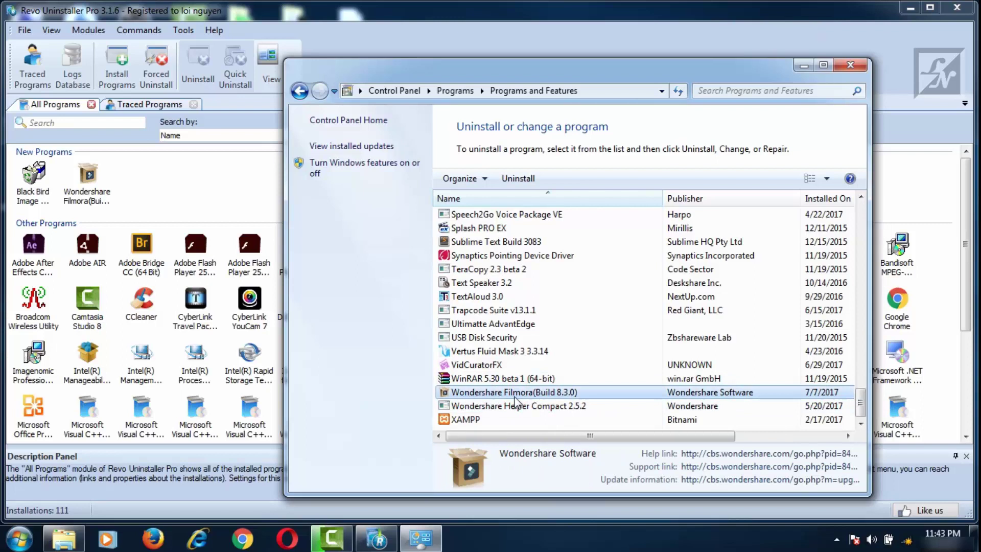
{"action": "right_click", "coordinate": [534, 393]}
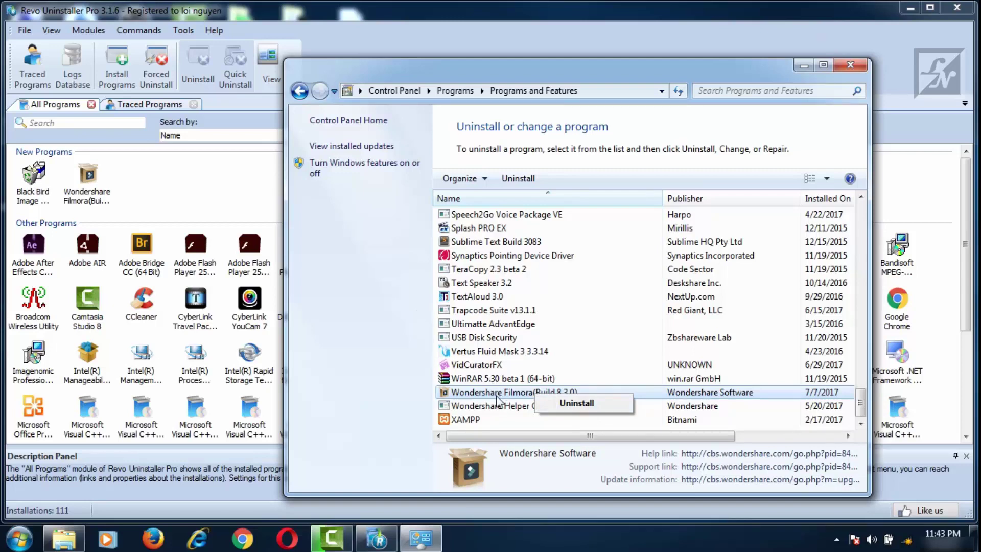
{"action": "left_click", "coordinate": [850, 68]}
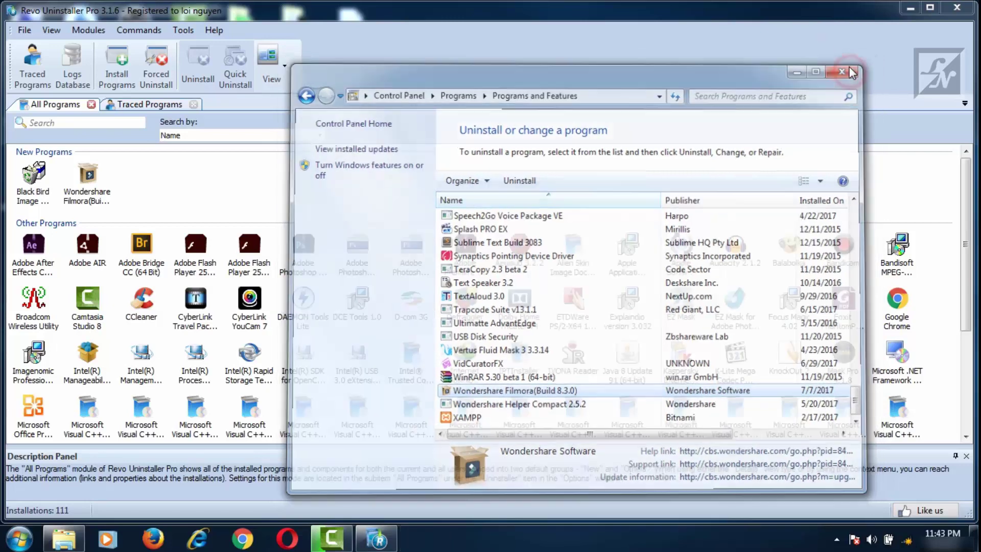
Uninstall Wondershare Filmora(Build 8.3.0) completely in Revo Uninstaller Pro, including all its effect resource files.
{"action": "left_click", "coordinate": [100, 124]}
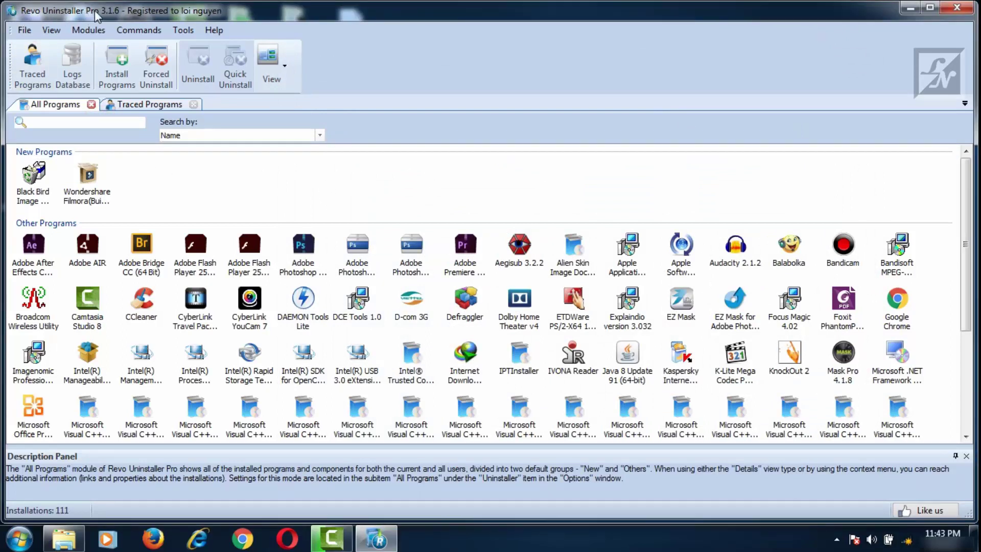
{"action": "mouse_move", "coordinate": [98, 195]}
{"action": "left_click", "coordinate": [90, 190]}
{"action": "right_click", "coordinate": [83, 183]}
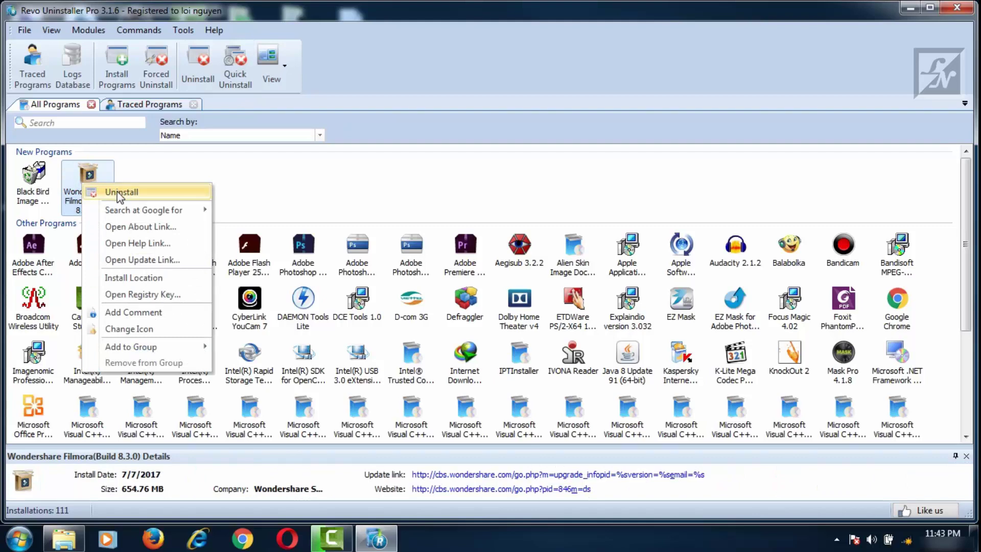
{"action": "left_click", "coordinate": [119, 192]}
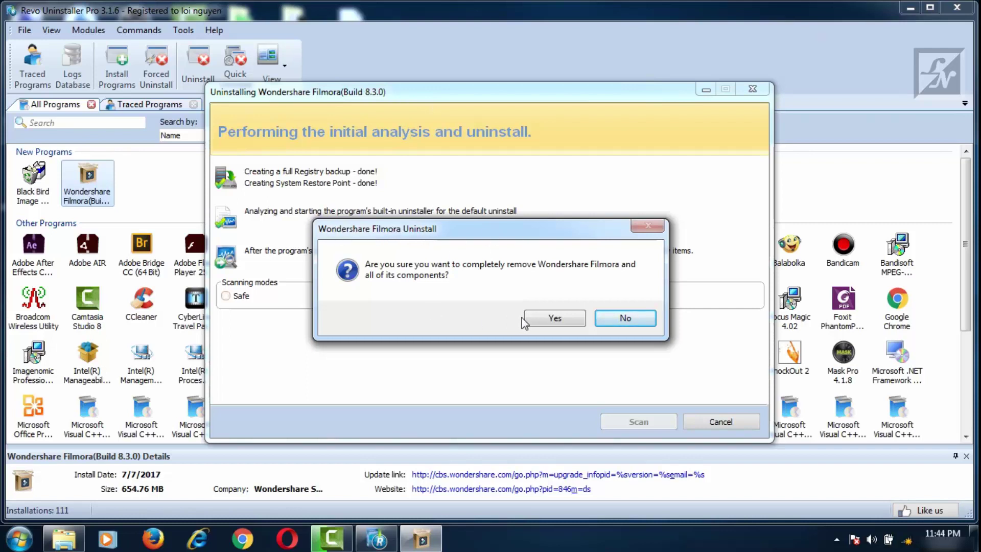
{"action": "left_click", "coordinate": [548, 321]}
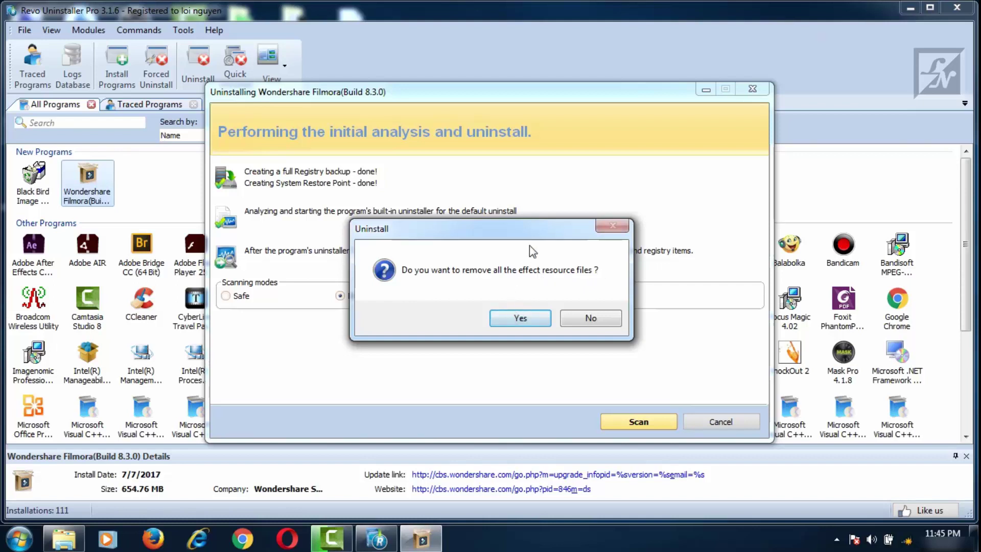
{"action": "left_click", "coordinate": [517, 317]}
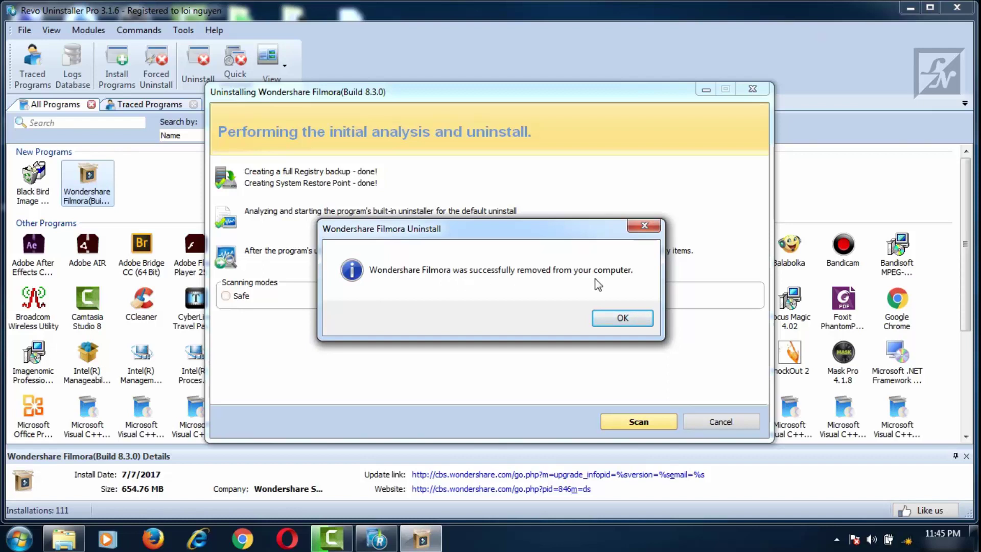
{"action": "left_click", "coordinate": [619, 318]}
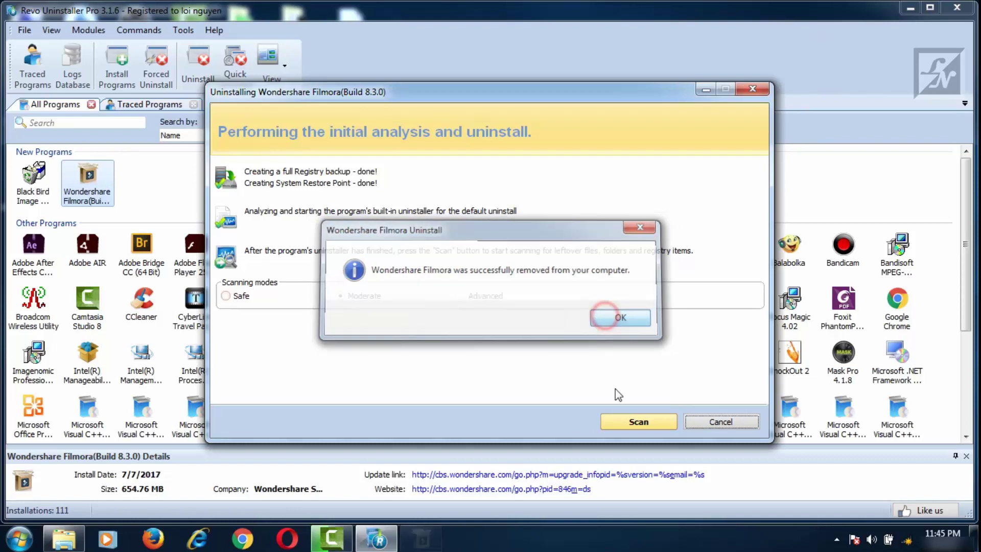
Scan for Filmora leftovers and mark the Filmora.exe registry value under MuiCache.
{"action": "left_click", "coordinate": [636, 421]}
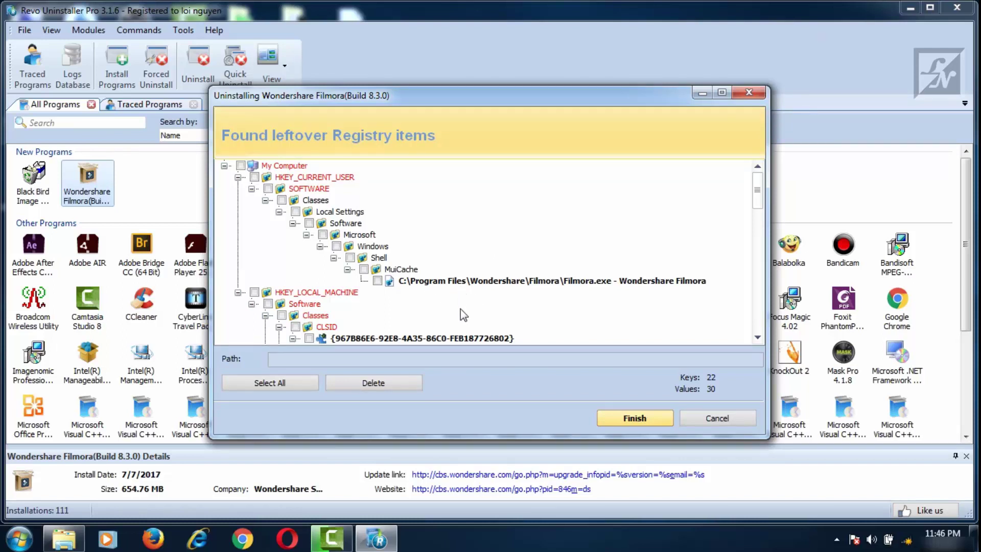
{"action": "left_click_drag", "start_coordinate": [758, 190], "coordinate": [757, 205]}
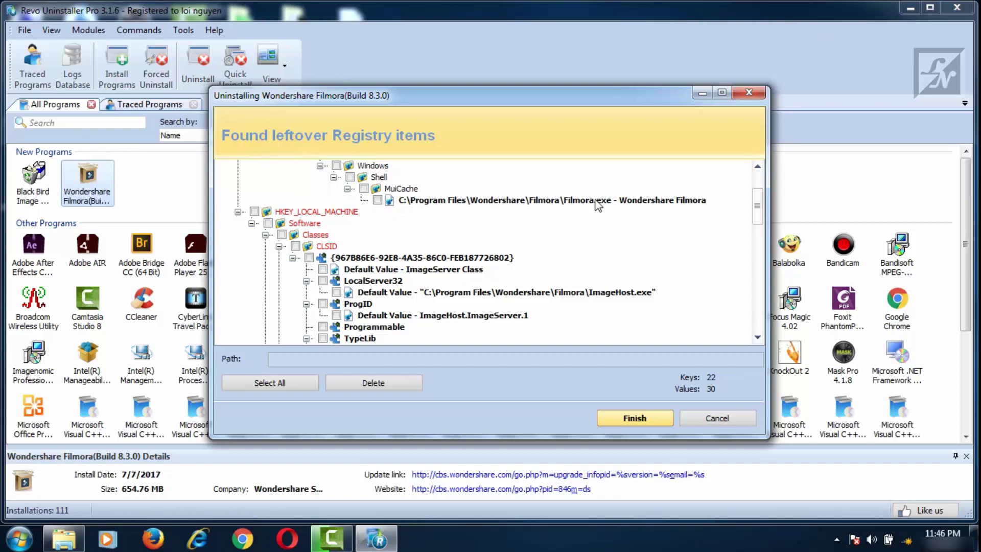
{"action": "left_click", "coordinate": [377, 200]}
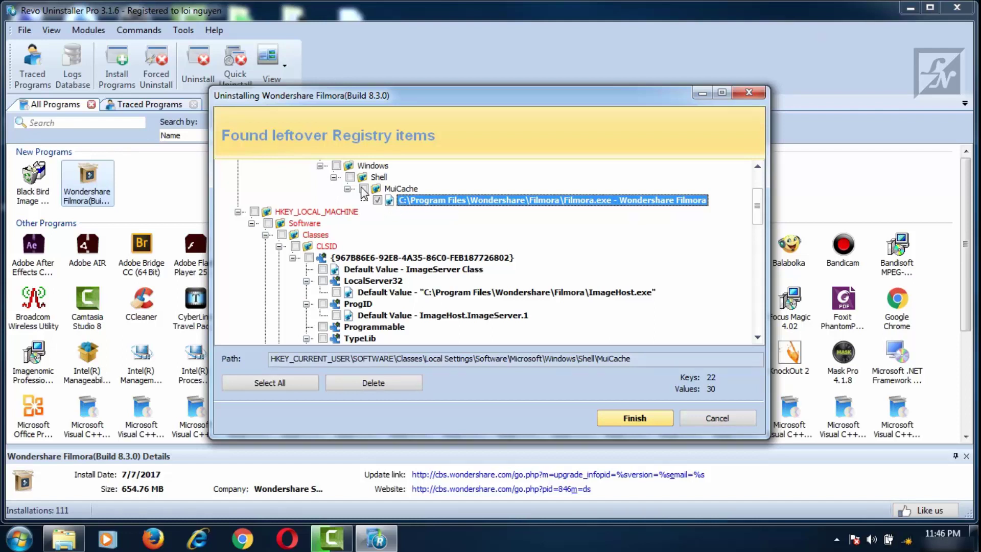
{"action": "left_click", "coordinate": [364, 189]}
{"action": "left_click", "coordinate": [363, 189]}
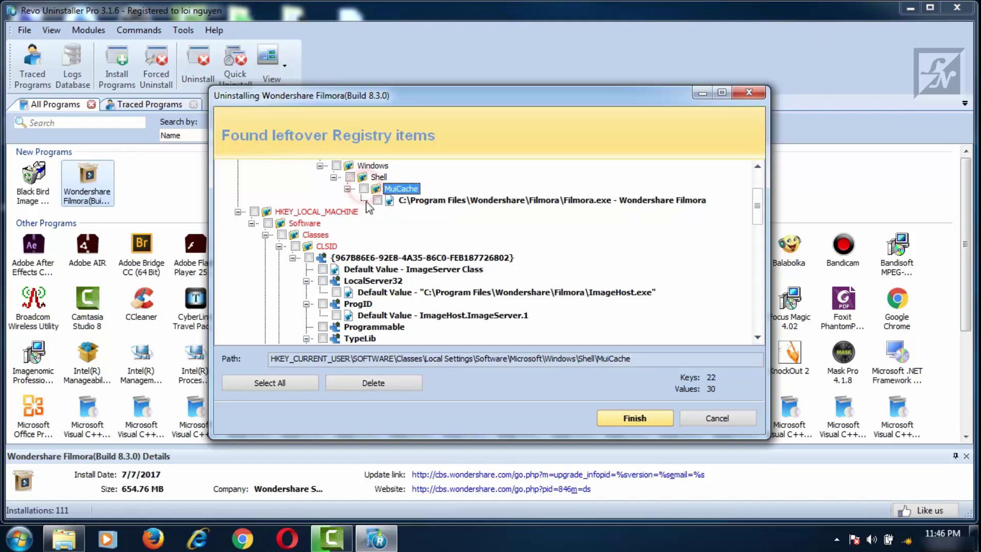
{"action": "left_click", "coordinate": [377, 200]}
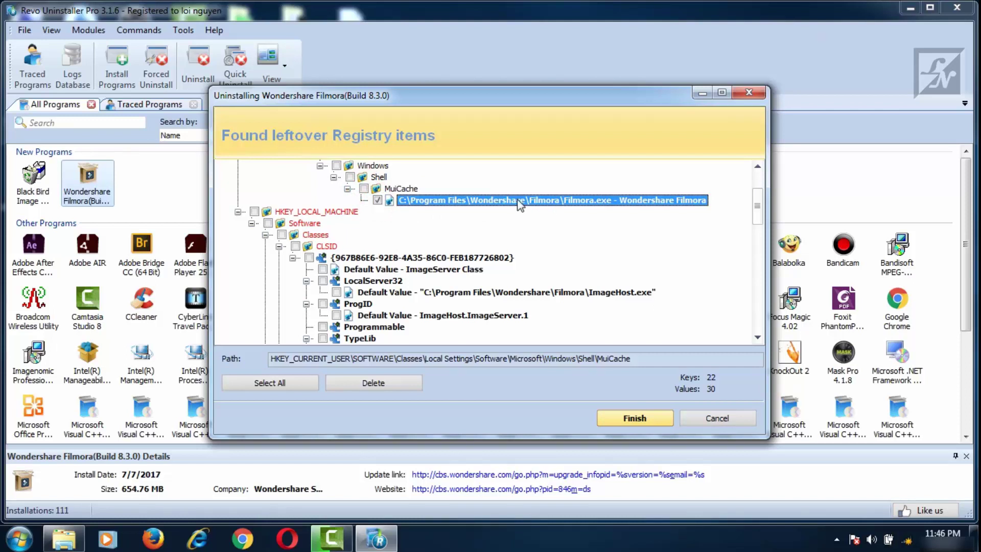
Mark the leftover ImageHost.exe registry values under LocalServer32 and under the TypeLib win64 key.
{"action": "scroll", "coordinate": [466, 225], "scroll_direction": "down", "scroll_amount": 2}
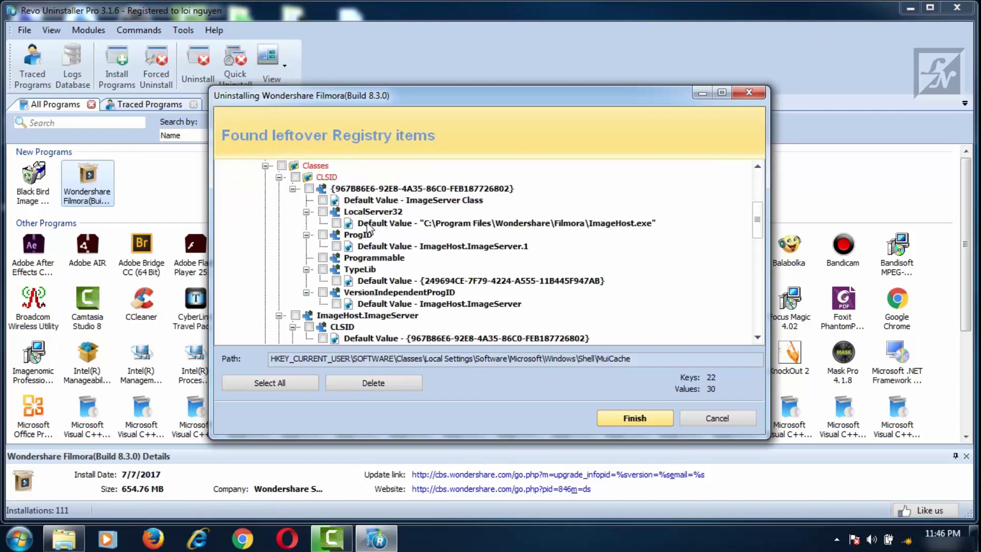
{"action": "left_click", "coordinate": [336, 224]}
{"action": "scroll", "coordinate": [337, 230], "scroll_direction": "down", "scroll_amount": 2}
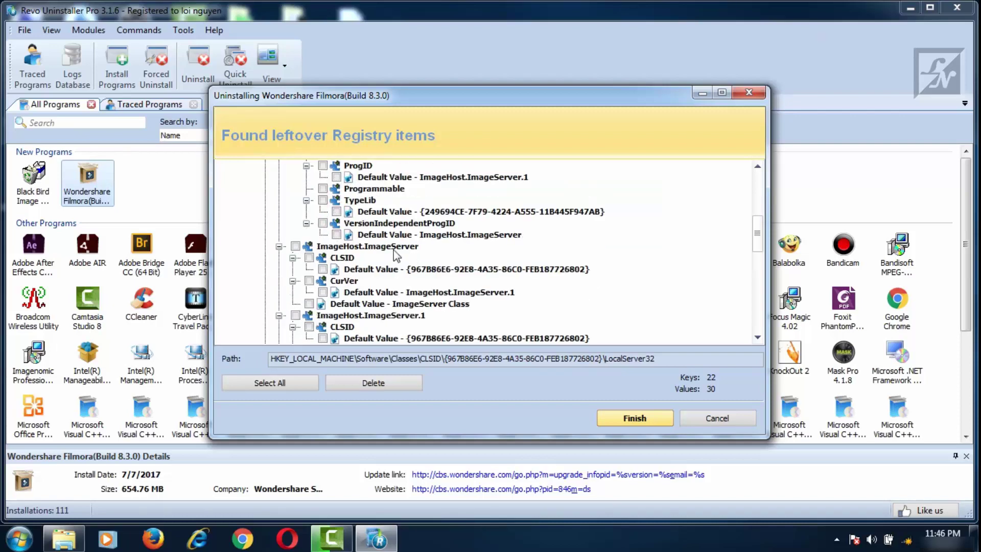
{"action": "scroll", "coordinate": [375, 239], "scroll_direction": "down", "scroll_amount": 2}
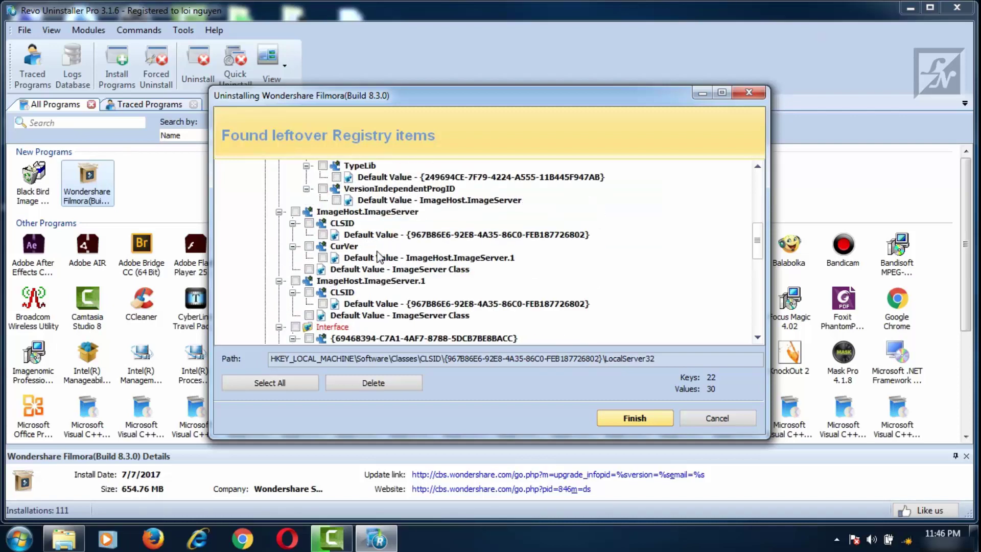
{"action": "scroll", "coordinate": [376, 262], "scroll_direction": "down", "scroll_amount": 5}
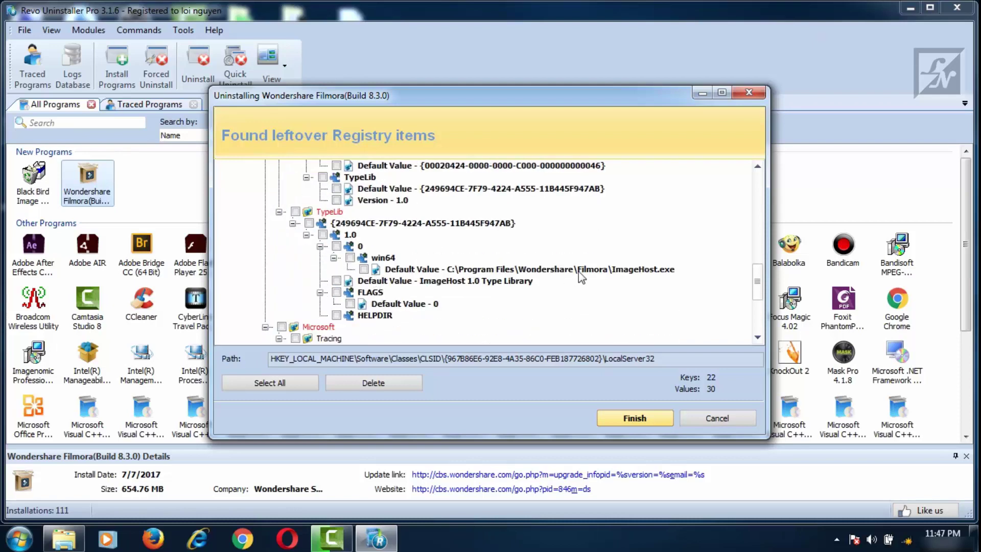
{"action": "left_click", "coordinate": [363, 269]}
Mark the leftover Filmora_RASAPI32 and Filmora_RASMANCS keys with all their values under Microsoft Tracing.
{"action": "scroll", "coordinate": [444, 286], "scroll_direction": "down", "scroll_amount": 3}
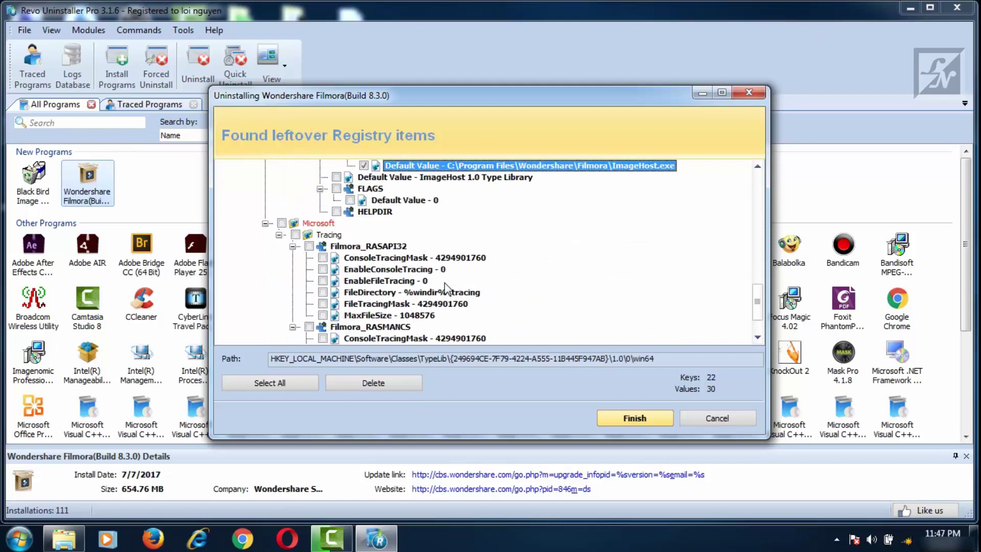
{"action": "scroll", "coordinate": [444, 288], "scroll_direction": "down", "scroll_amount": 2}
{"action": "left_click", "coordinate": [309, 188]}
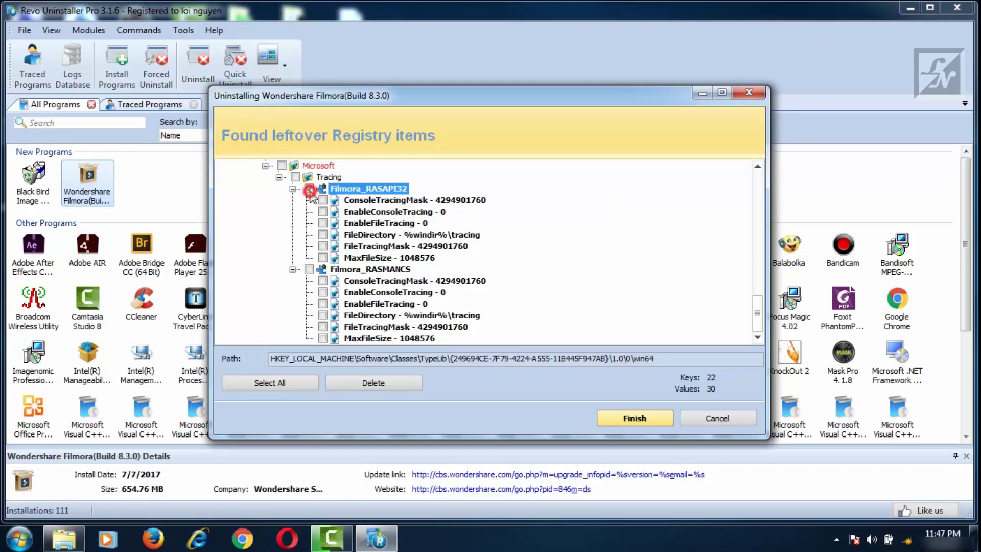
{"action": "left_click", "coordinate": [309, 269]}
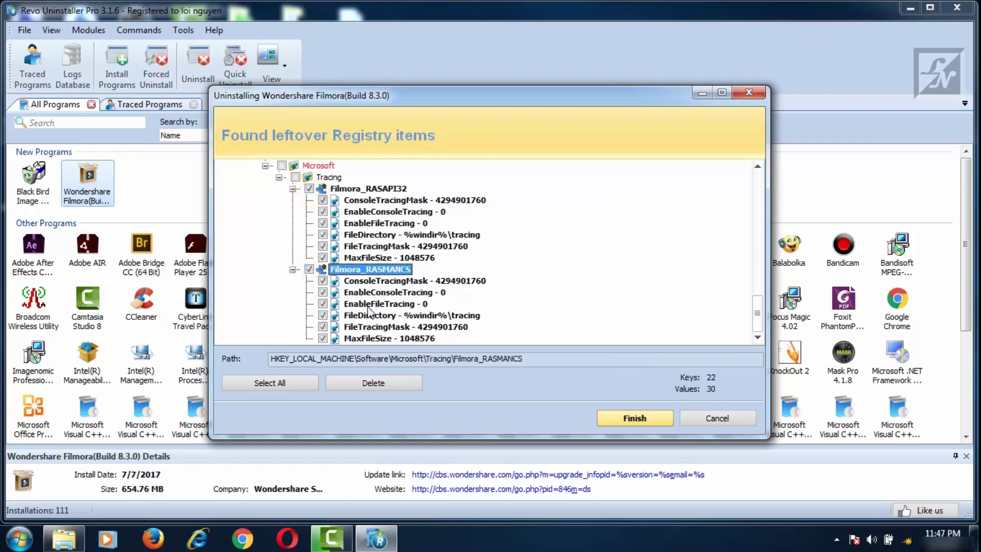
{"action": "scroll", "coordinate": [366, 309], "scroll_direction": "up", "scroll_amount": 5}
{"action": "scroll", "coordinate": [337, 301], "scroll_direction": "down", "scroll_amount": 5}
{"action": "left_click", "coordinate": [307, 189]}
{"action": "left_click", "coordinate": [309, 189]}
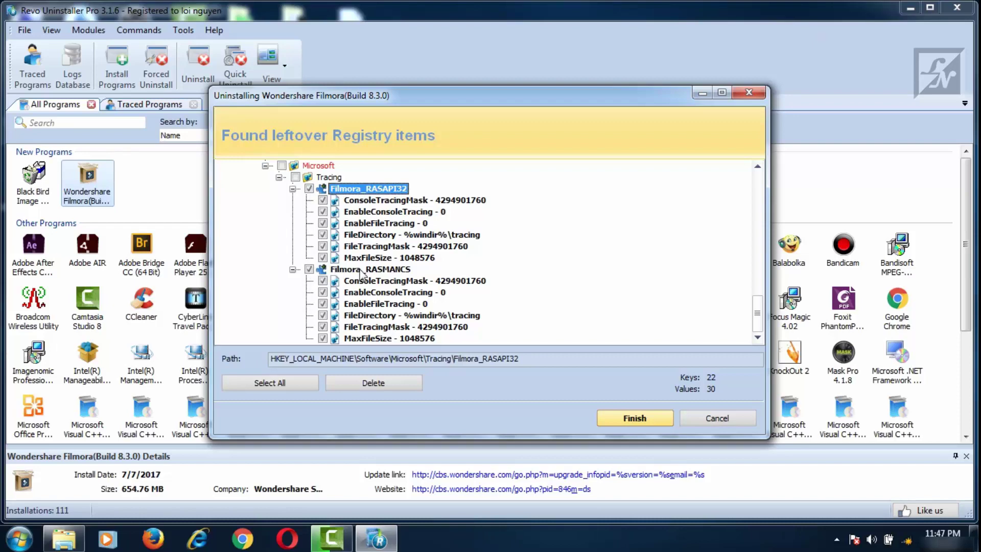
Review the marked Filmora entries across the leftover registry list.
{"action": "scroll", "coordinate": [367, 286], "scroll_direction": "up", "scroll_amount": 3}
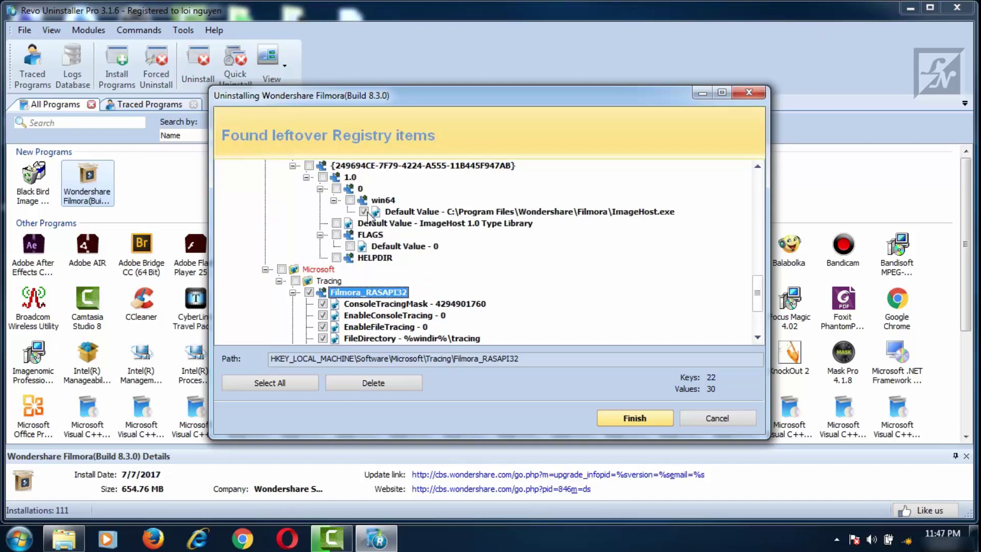
{"action": "scroll", "coordinate": [372, 220], "scroll_direction": "up", "scroll_amount": 5}
{"action": "scroll", "coordinate": [383, 225], "scroll_direction": "up", "scroll_amount": 8}
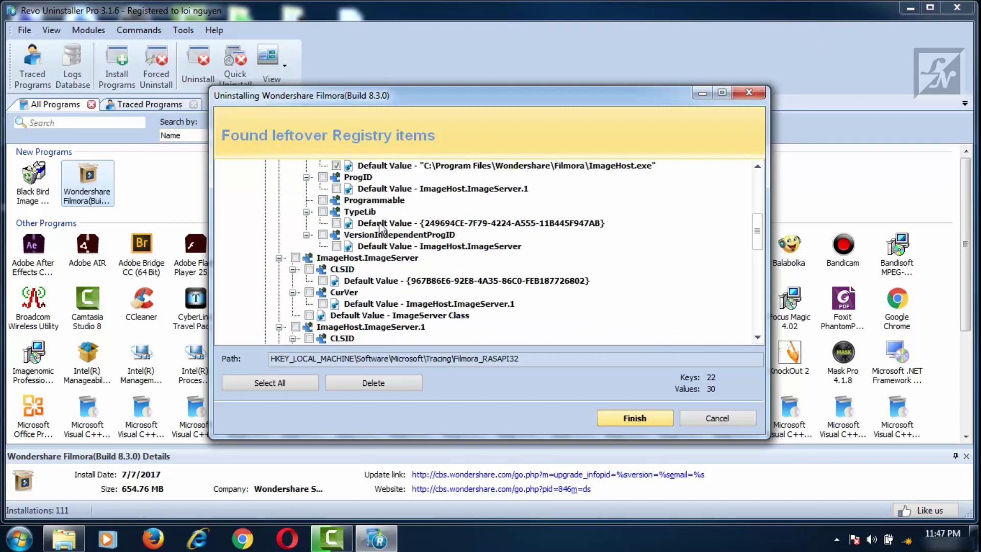
{"action": "scroll", "coordinate": [382, 230], "scroll_direction": "down", "scroll_amount": 1}
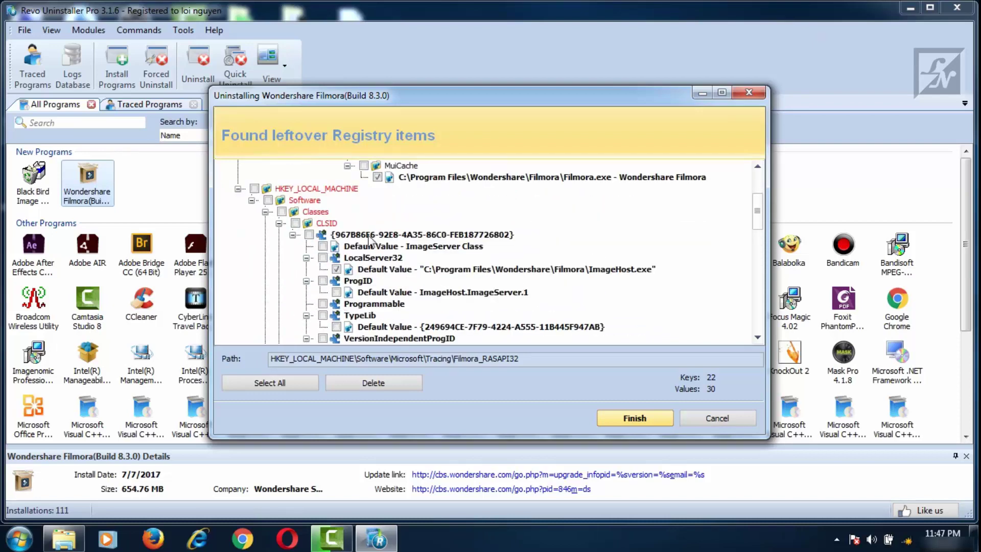
Delete the marked Filmora entries from the leftover registry items and confirm the deletion.
{"action": "scroll", "coordinate": [411, 288], "scroll_direction": "up", "scroll_amount": 3}
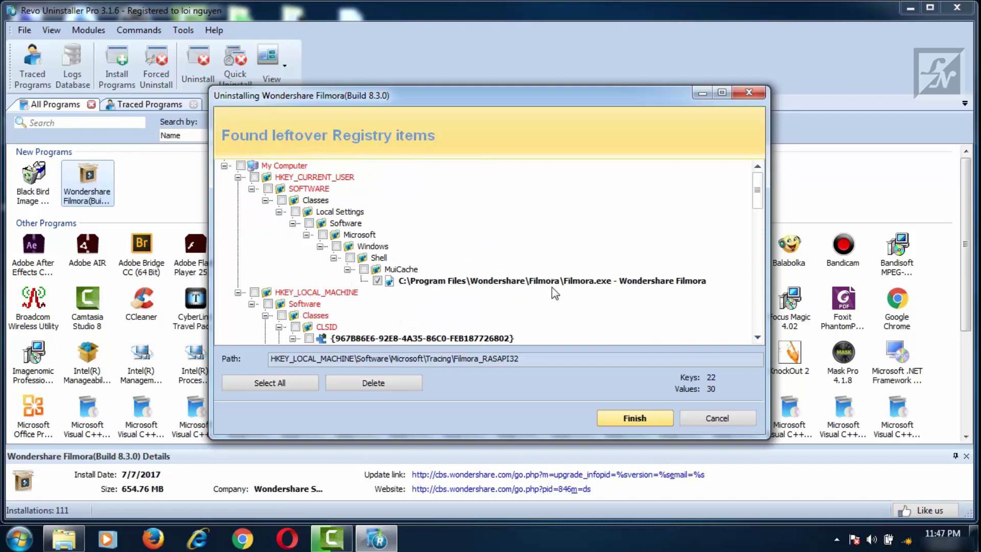
{"action": "scroll", "coordinate": [498, 288], "scroll_direction": "down", "scroll_amount": 1}
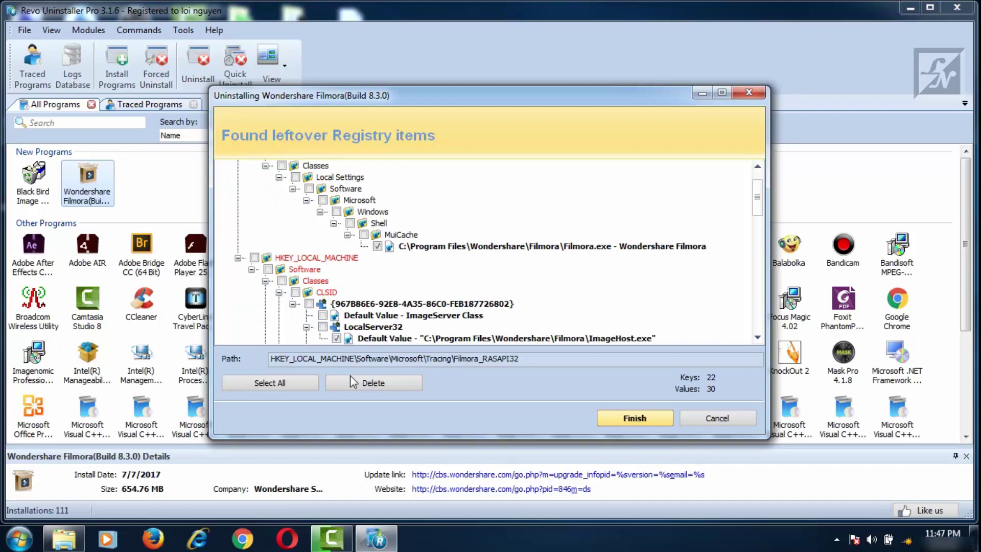
{"action": "left_click", "coordinate": [381, 384]}
{"action": "left_click", "coordinate": [525, 302]}
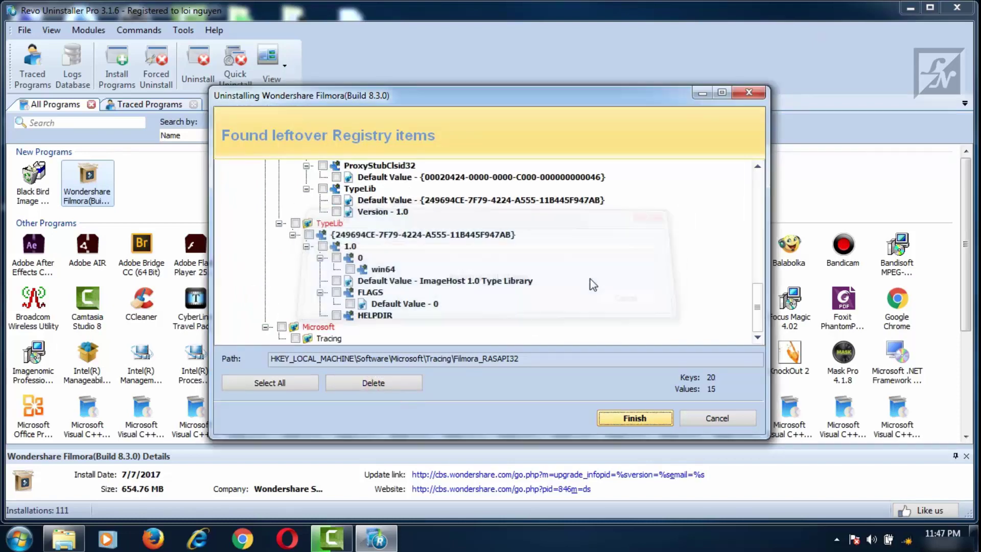
Finish the Wondershare Filmora uninstall and close Revo Uninstaller Pro.
{"action": "left_click", "coordinate": [631, 418]}
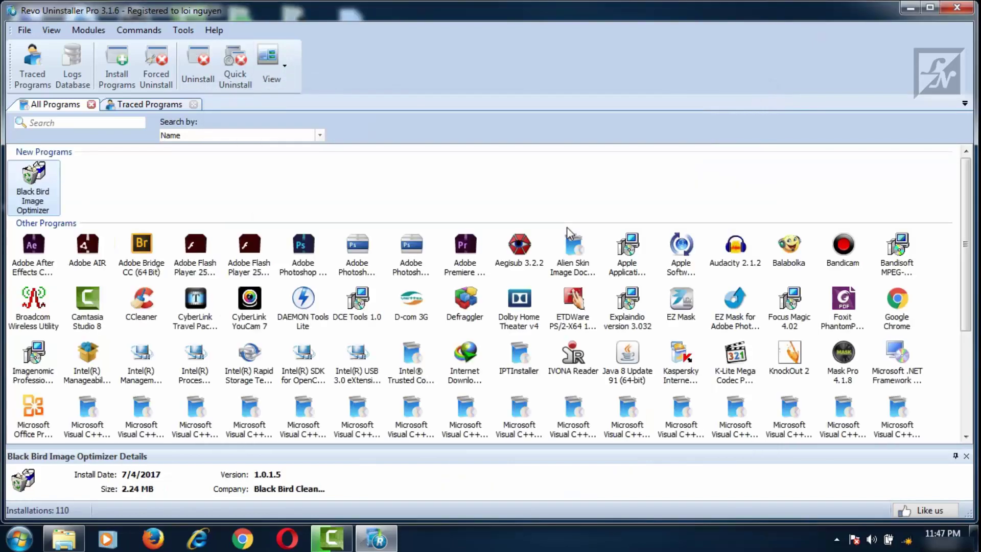
{"action": "left_click", "coordinate": [955, 8]}
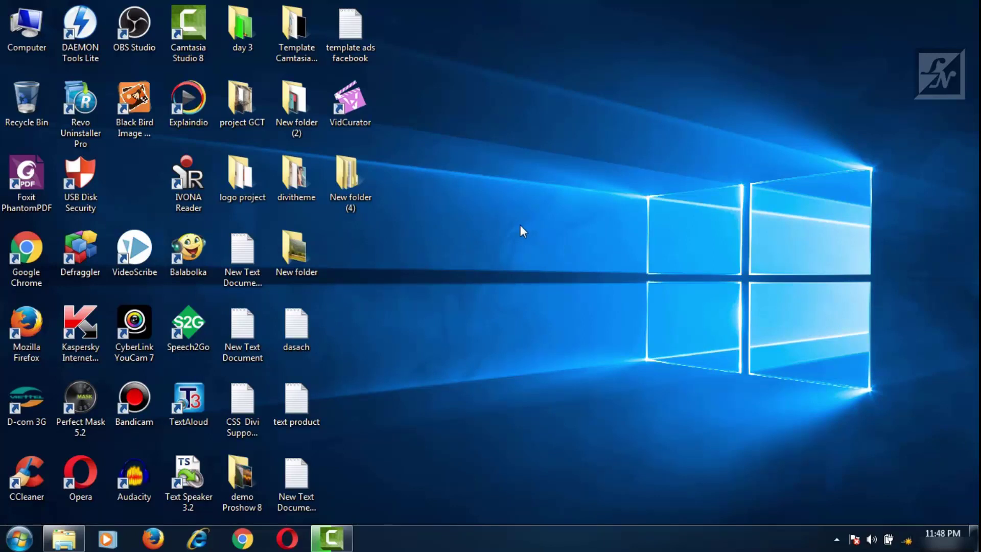
{"action": "left_click", "coordinate": [497, 95]}
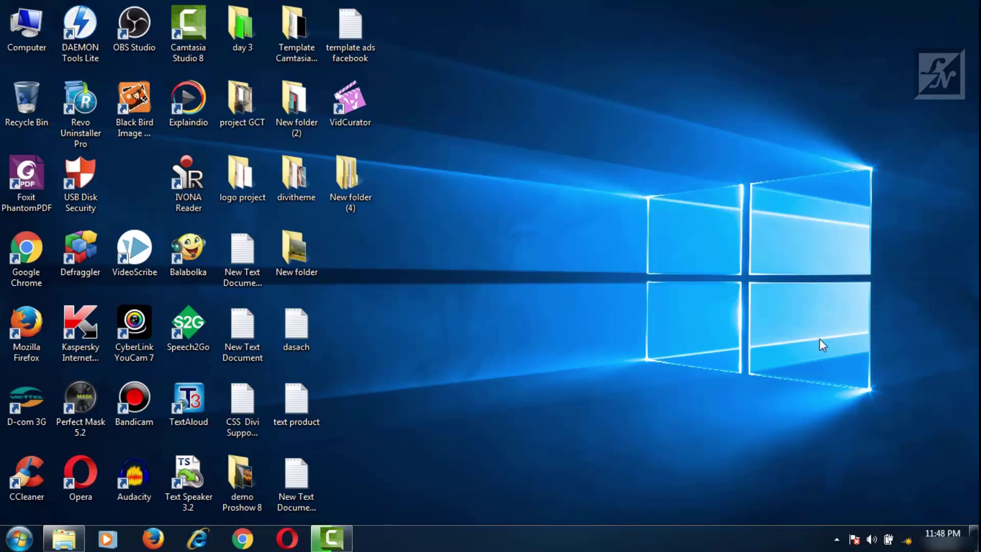